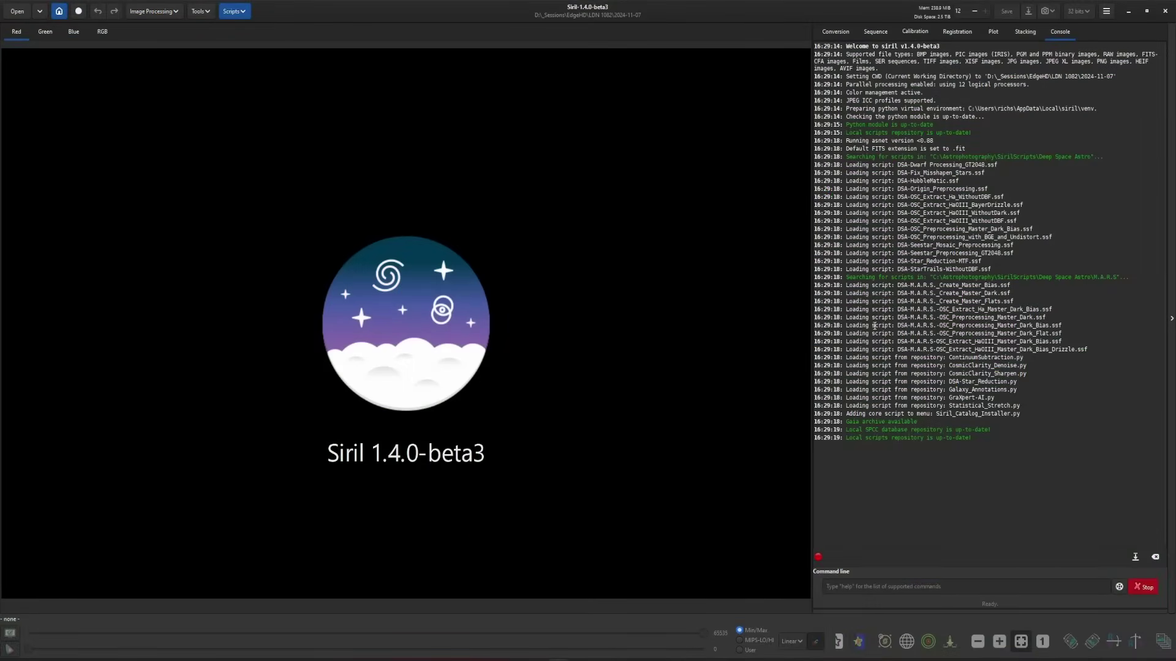
Enable AutoBGE.py in Get Scripts and check it under Python Scripts > Processing
left_click(1106, 11)
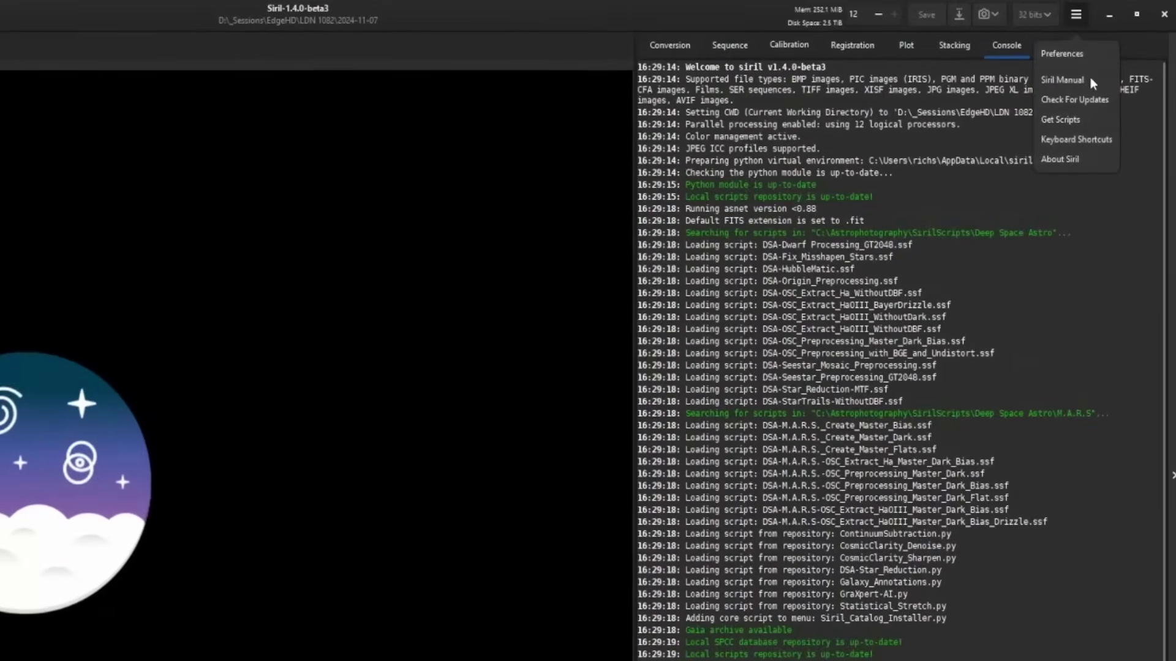
left_click(1077, 119)
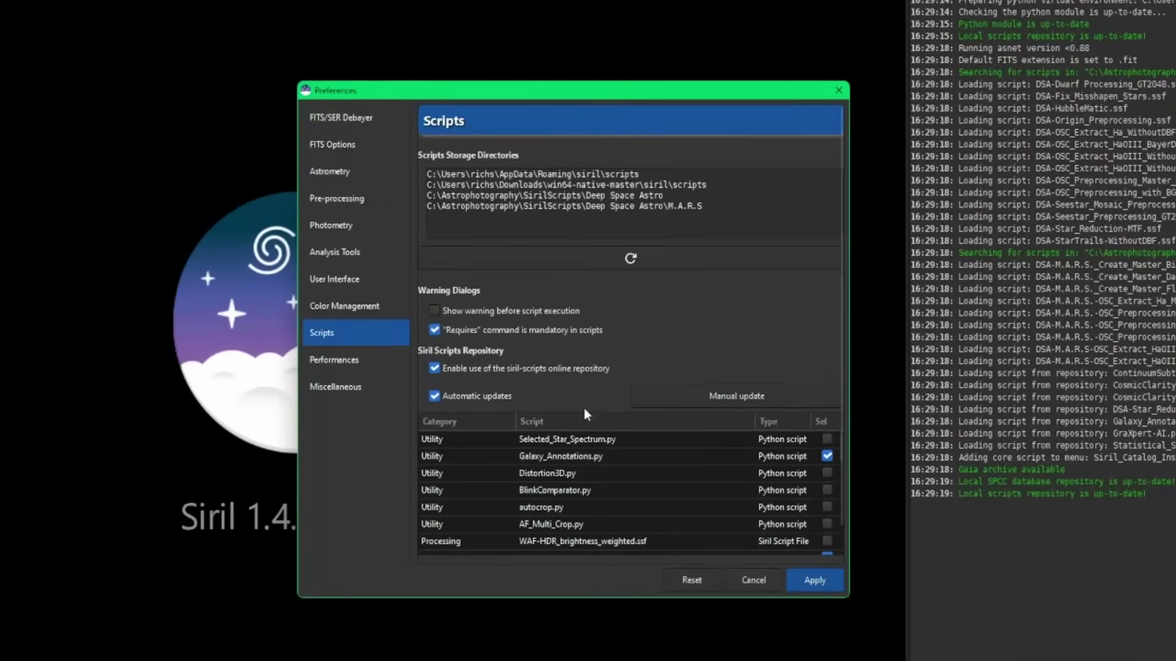
scroll(694, 488, "down", 10)
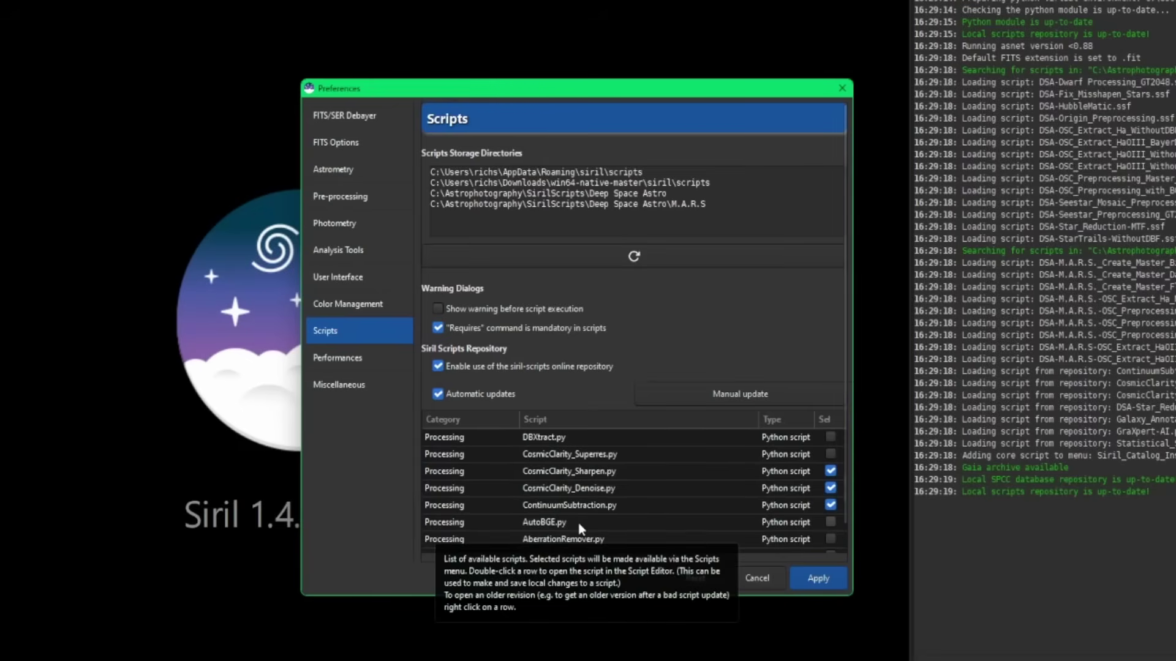
left_click(830, 523)
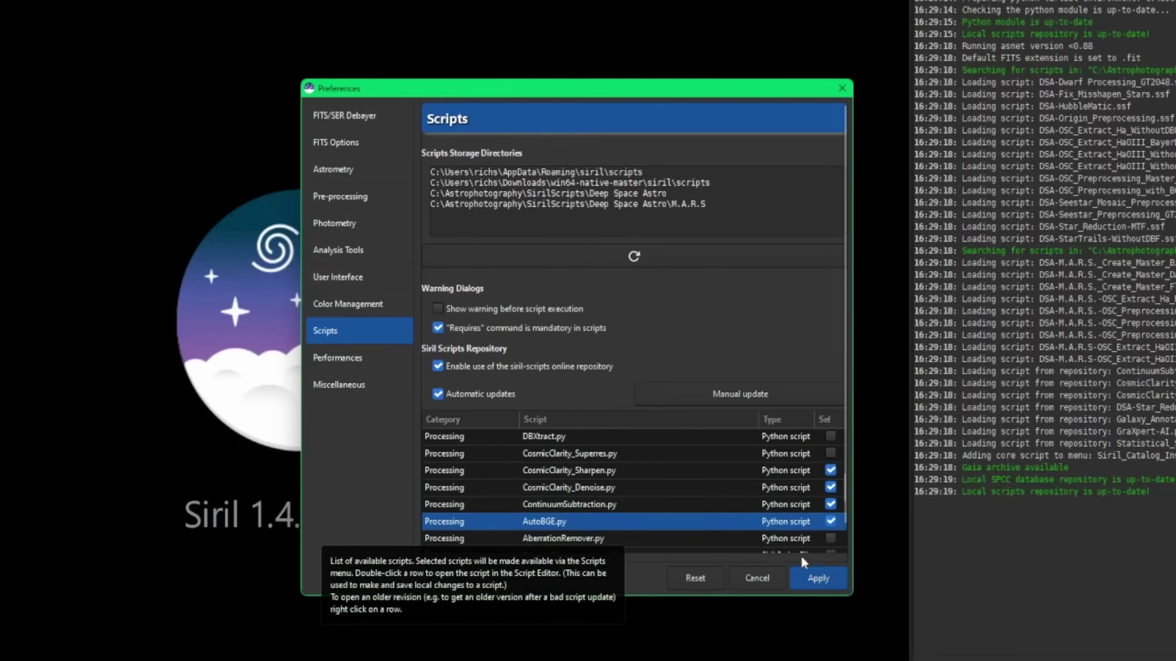
left_click(818, 578)
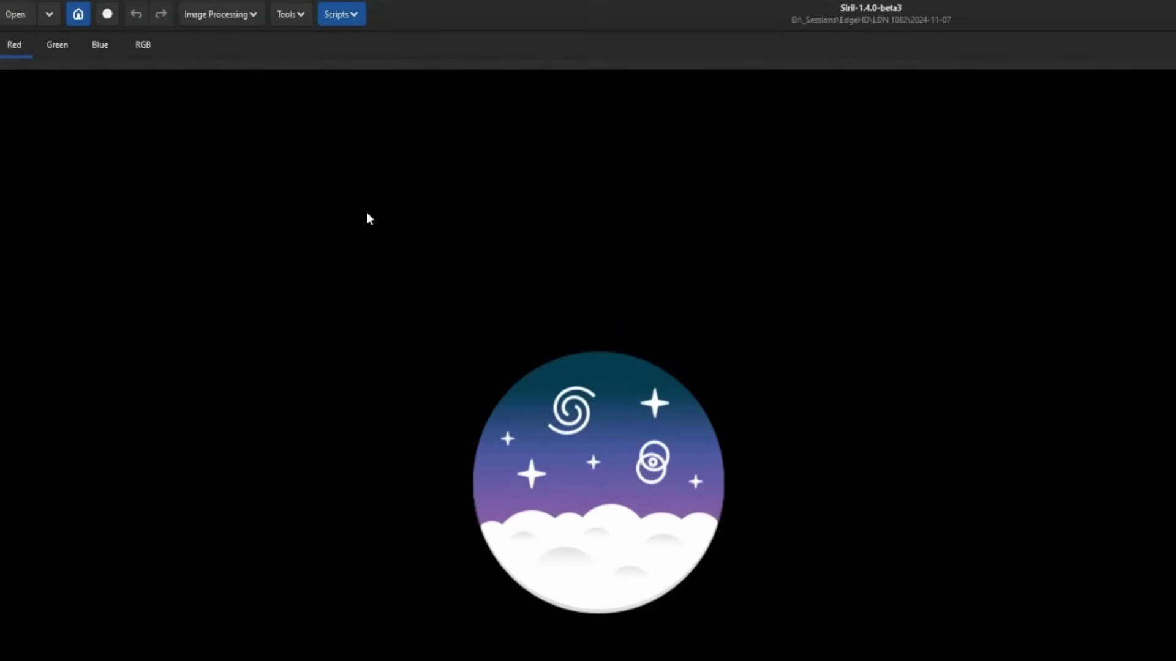
left_click(370, 24)
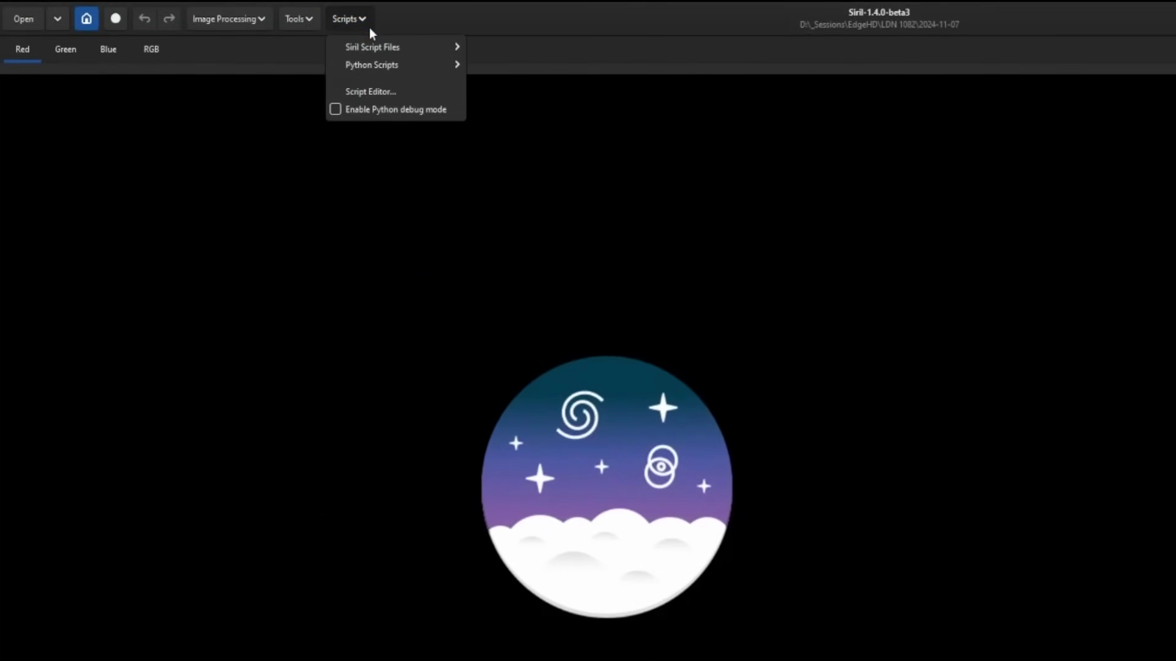
mouse_move(371, 66)
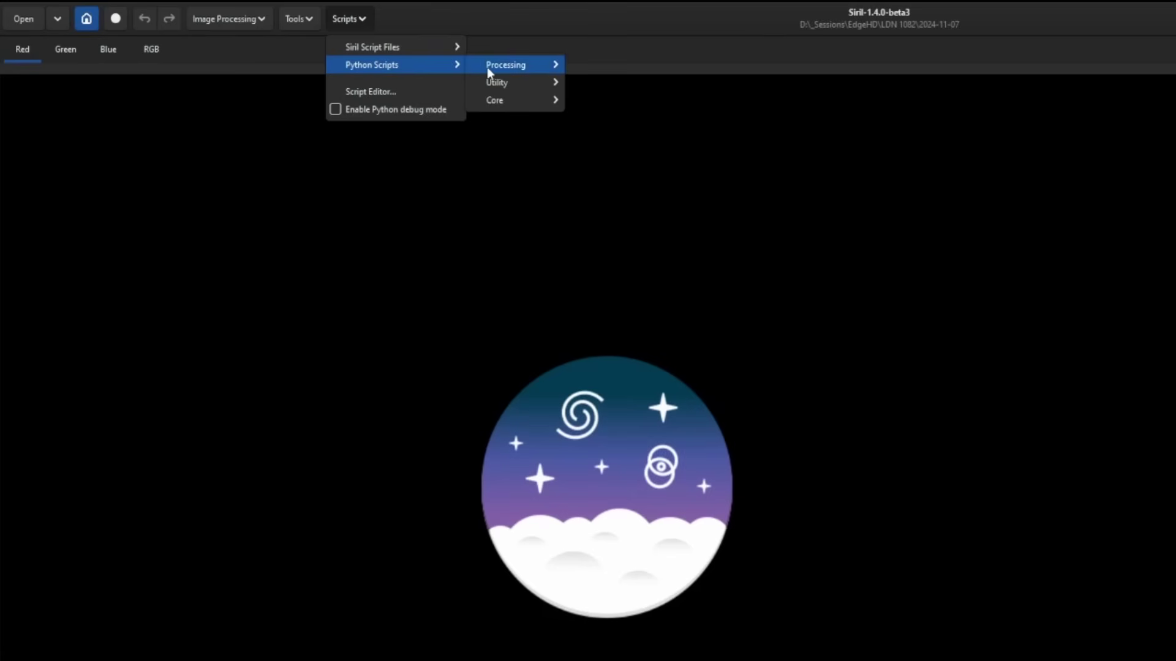
mouse_move(510, 67)
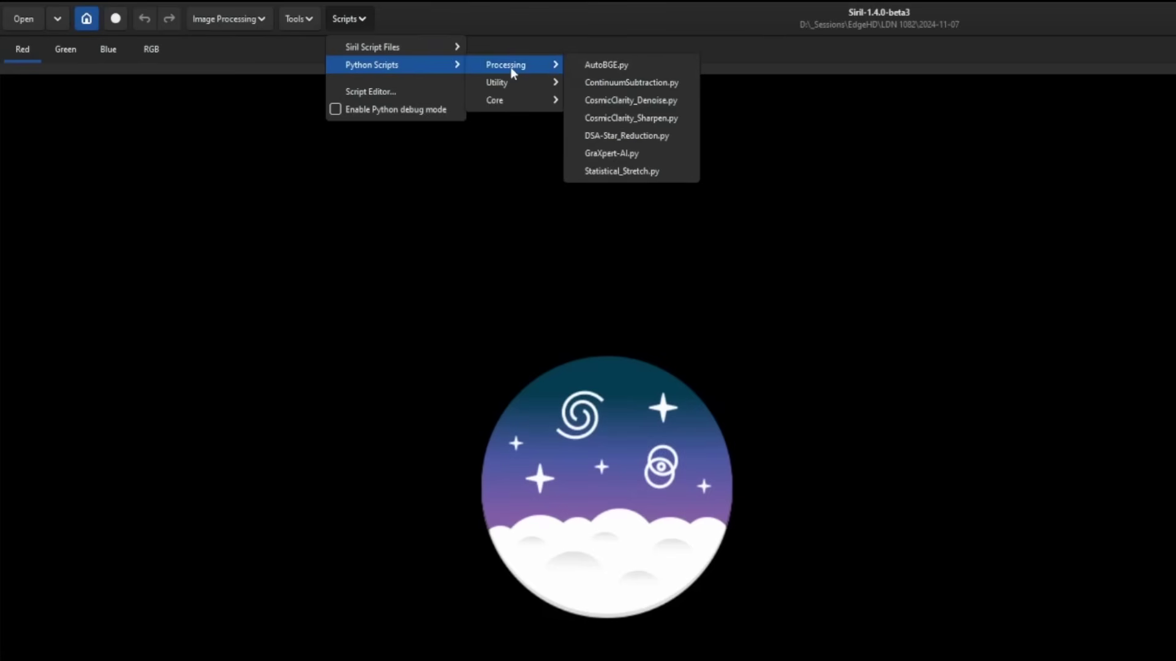
Open result_25920s.fit and show it in AutoStretch display mode
left_click(636, 67)
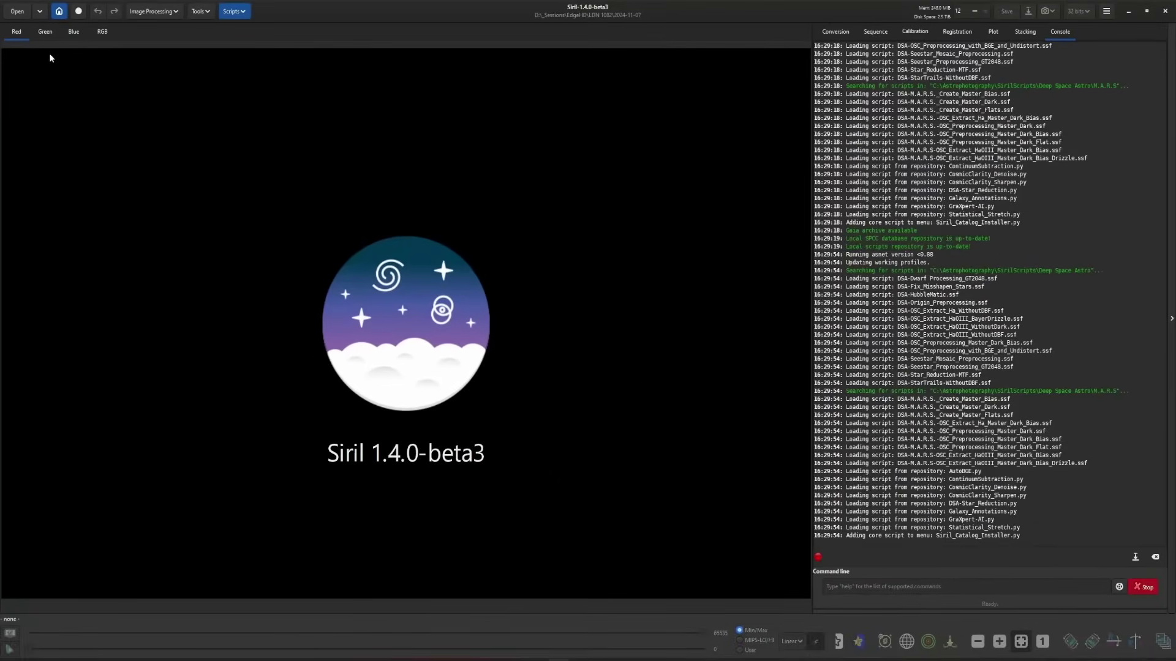
left_click(18, 11)
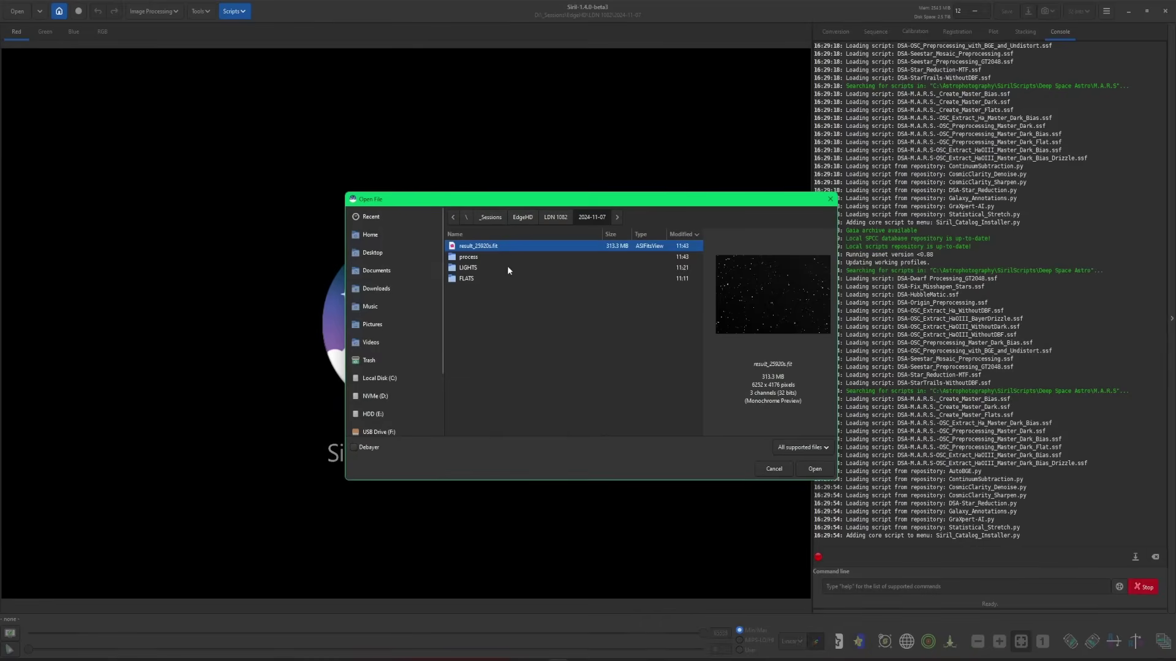
double_click(557, 246)
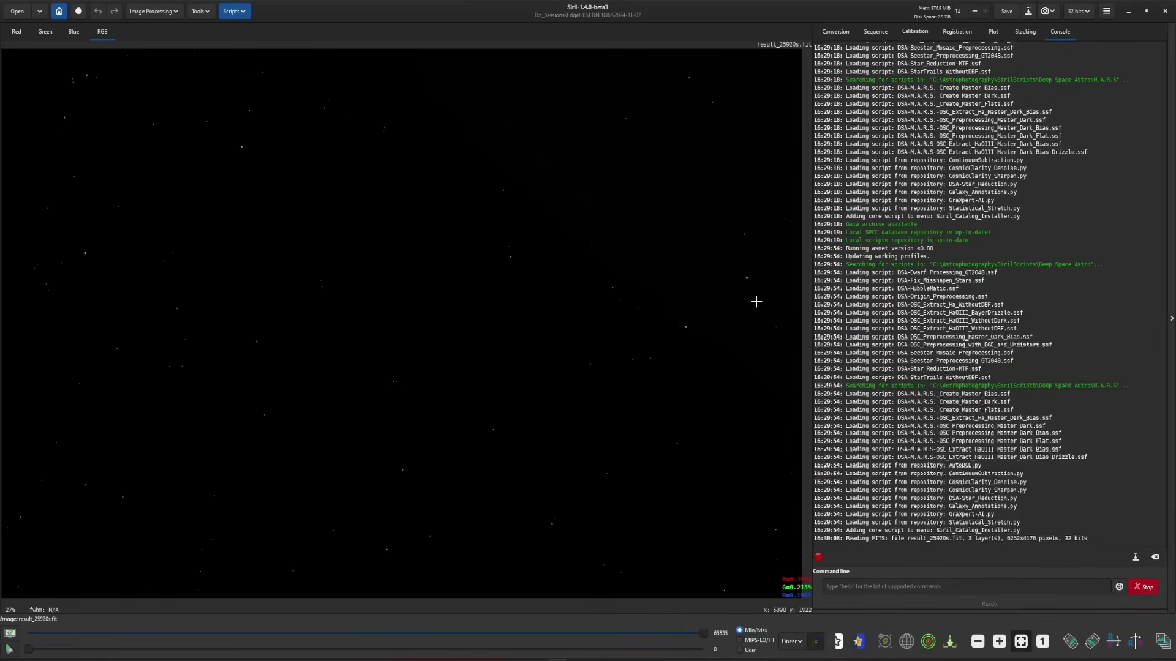
left_click(791, 641)
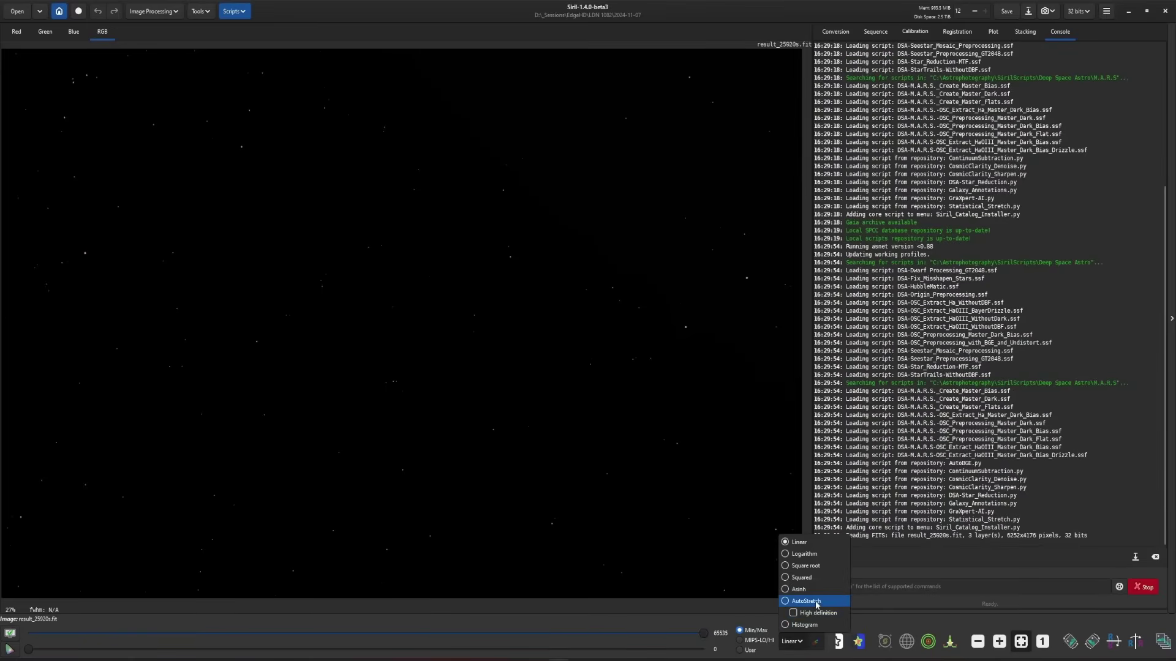
left_click(807, 601)
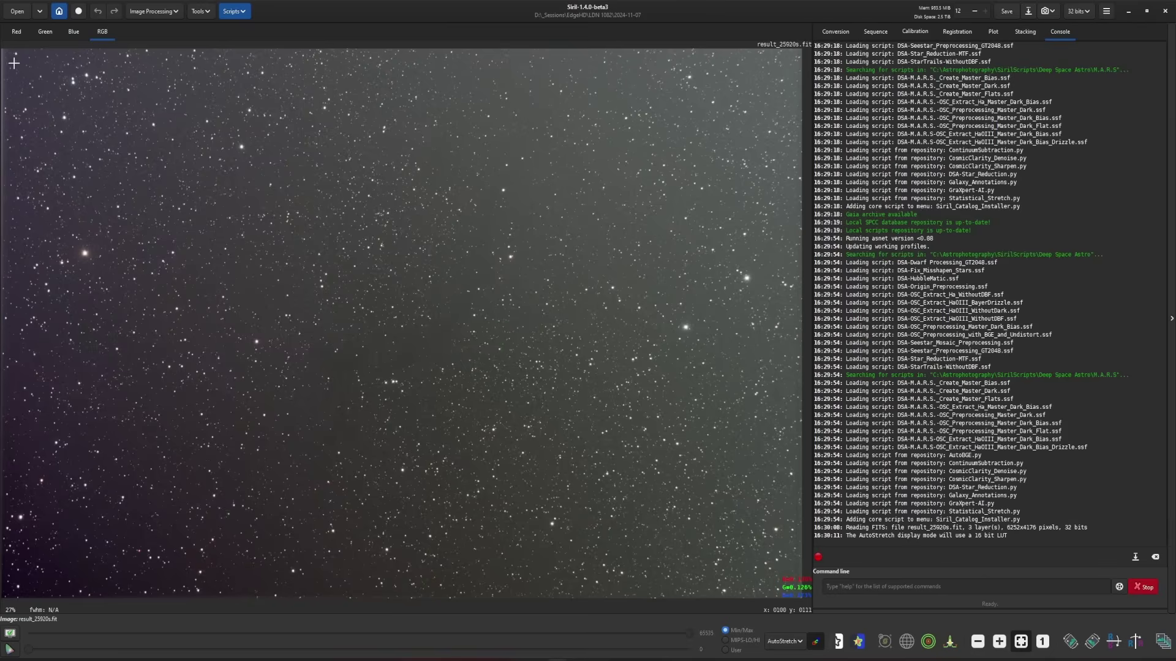
Crop the image to a selection drawn just inside its borders
left_click_drag(15, 63, 787, 585)
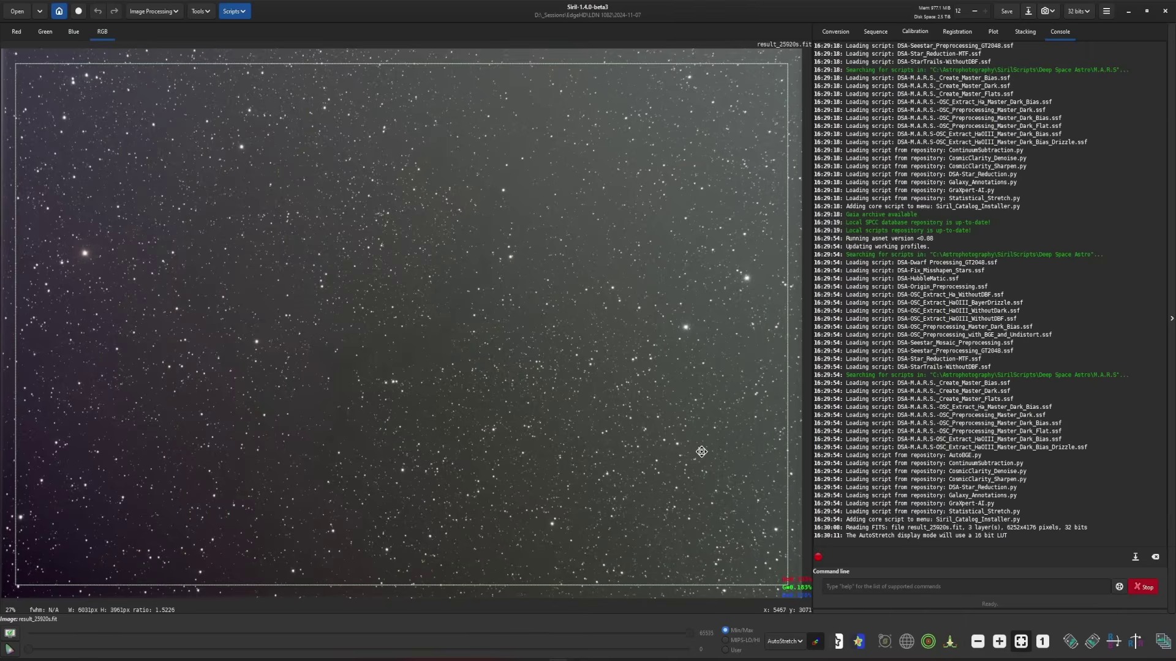
right_click(701, 451)
mouse_move(744, 530)
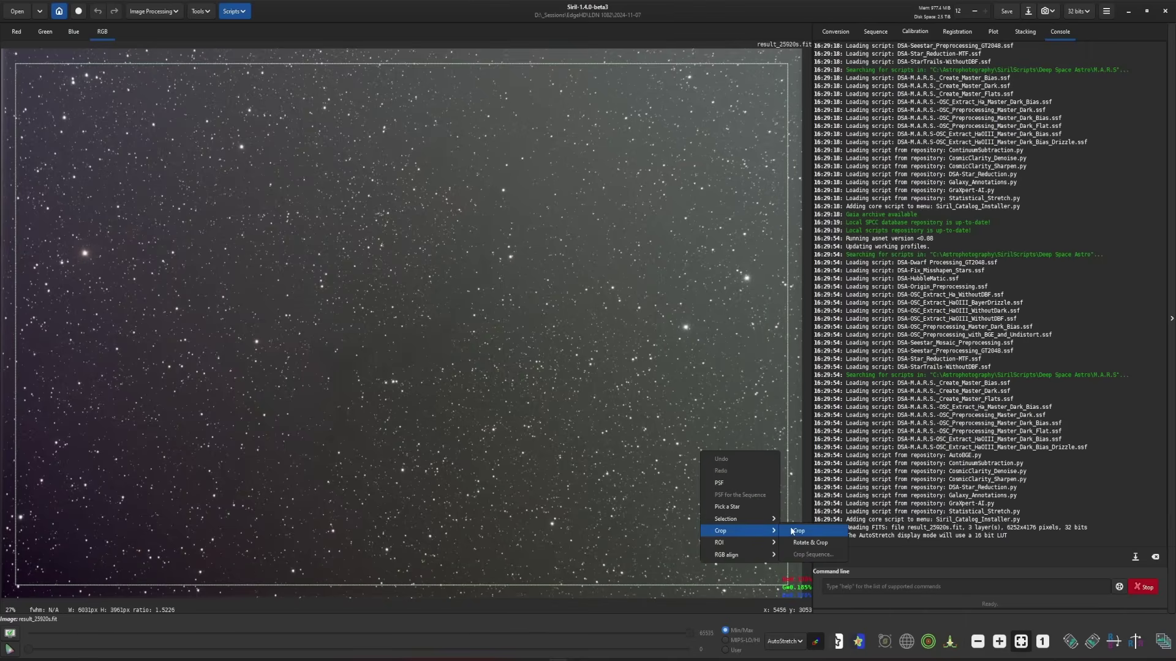
left_click(796, 532)
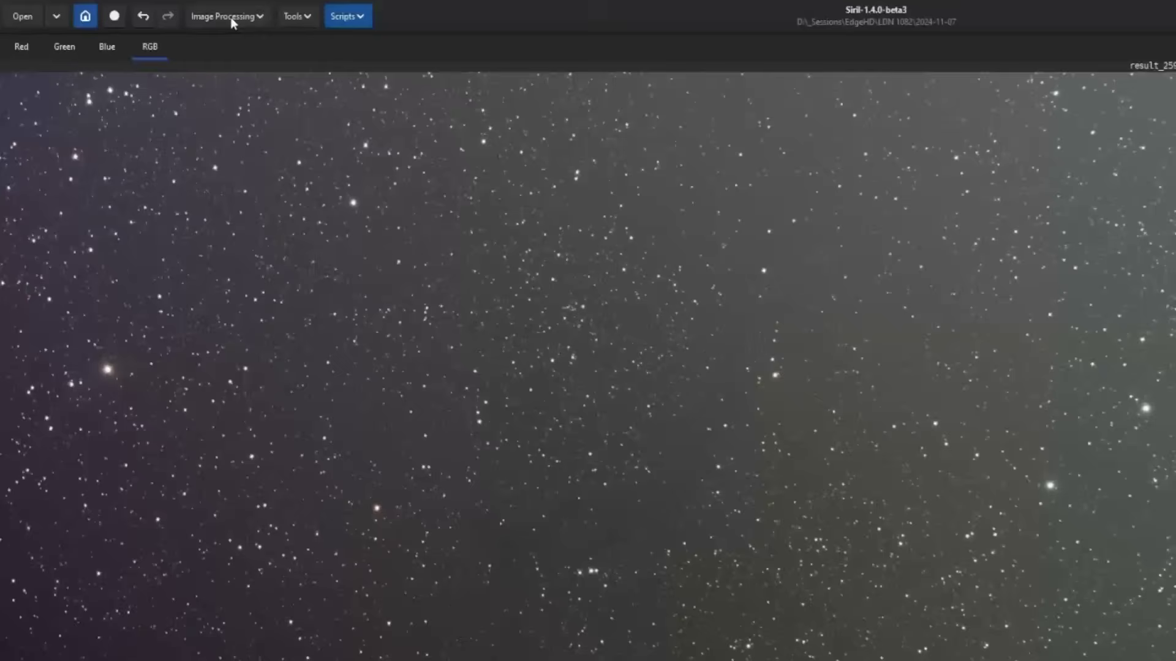
Launch AutoBGE.py from Scripts > Python Scripts > Processing
left_click(154, 11)
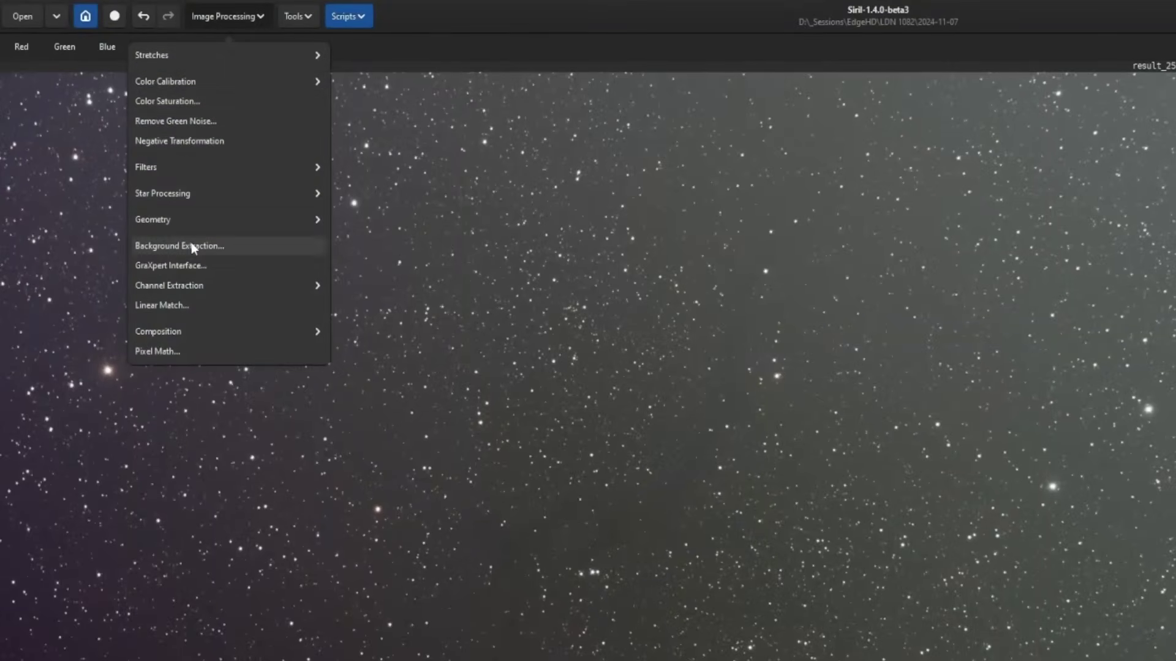
left_click(373, 17)
left_click(367, 16)
mouse_move(398, 62)
mouse_move(508, 61)
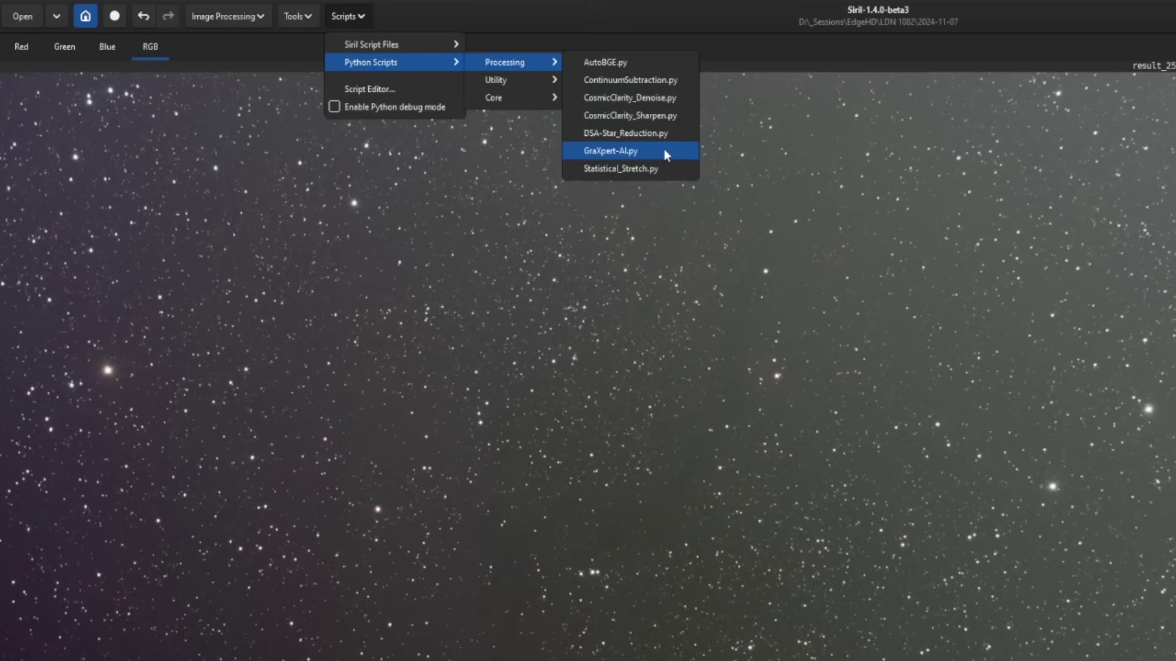
left_click(630, 67)
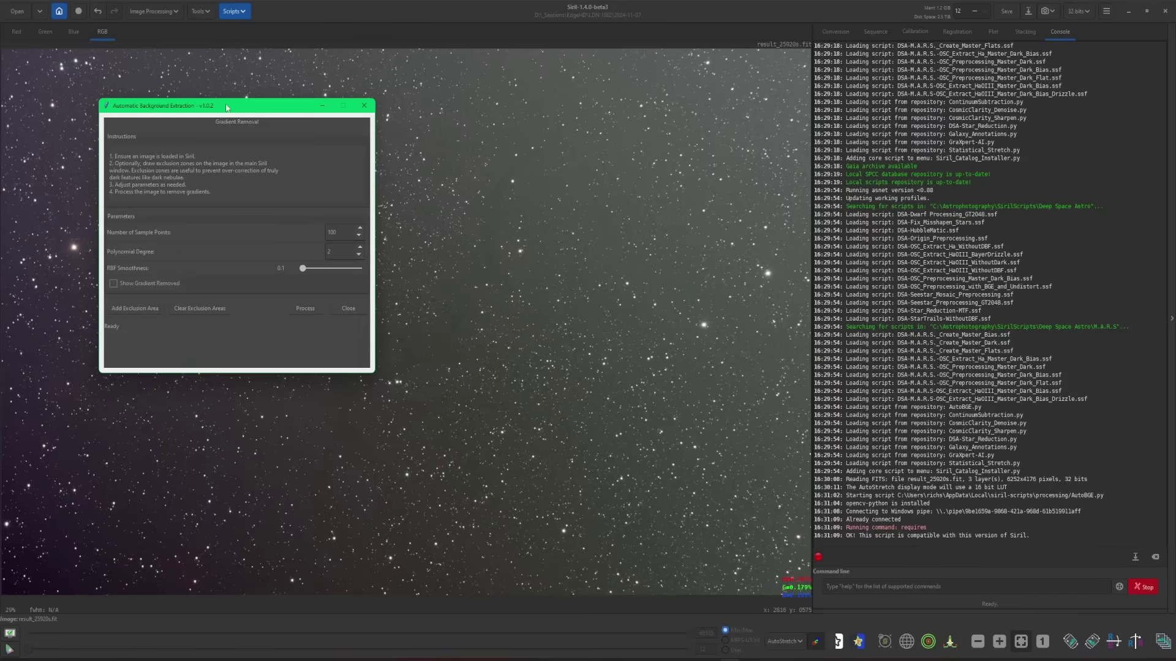
Move the Automatic Background Extraction dialog over the console panel and bring it forward
left_click_drag(228, 108, 947, 186)
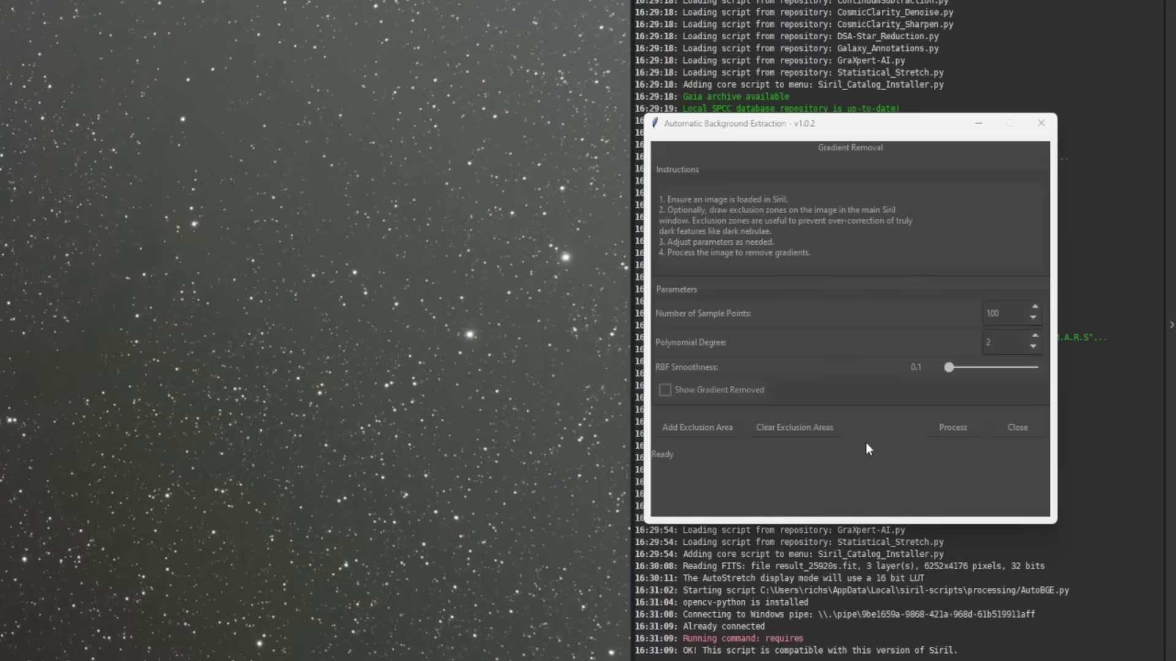
left_click(737, 406)
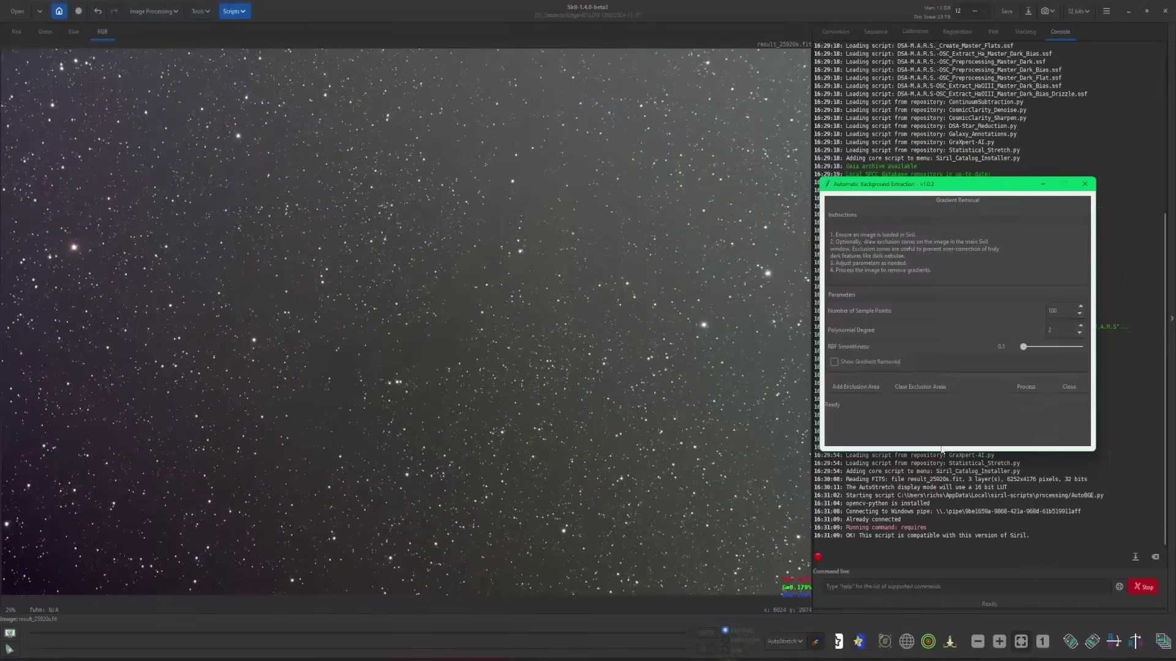
Run AutoBGE to remove the gradient, then start a Print Screen capture of the result
left_click(1032, 387)
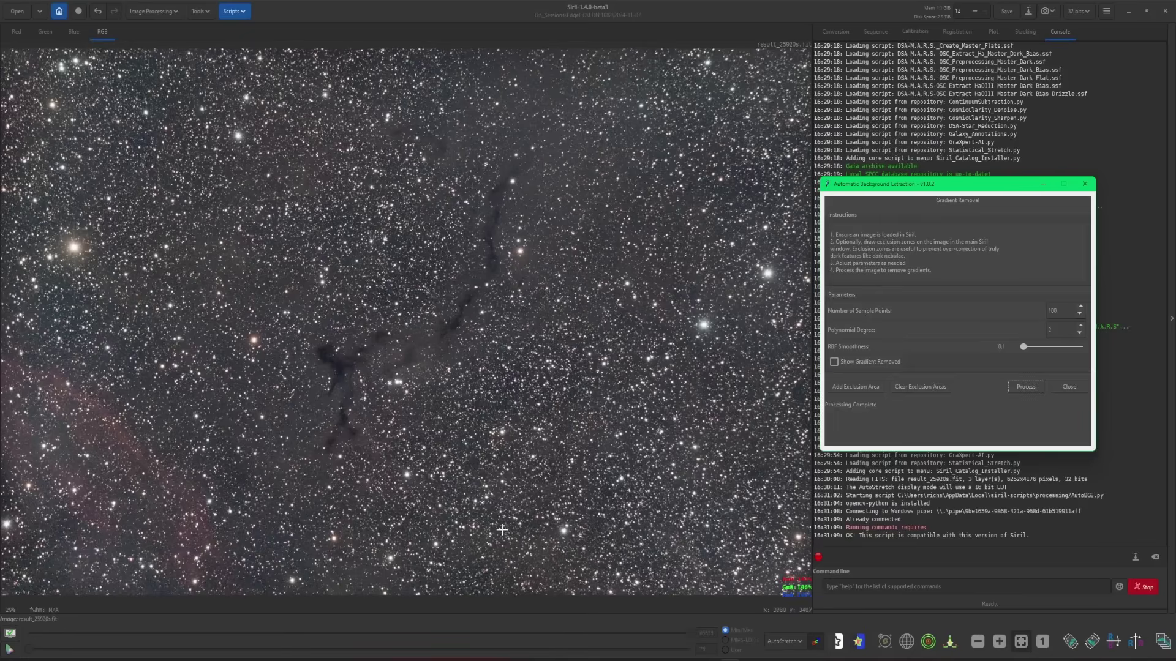
key("Print")
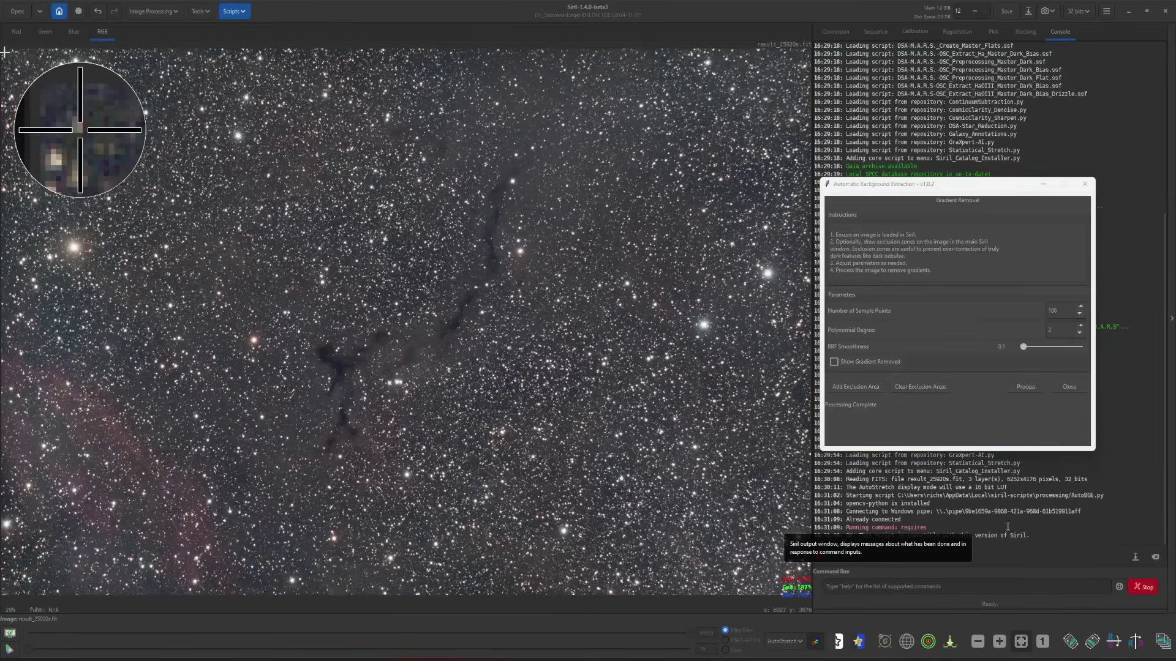
Capture the processed image into the Greenshot editor, then undo the Auto BGE result
mouse_move(1, 49)
left_mouse_down()
mouse_move(518, 429)
mouse_move(748, 473)
mouse_move(805, 594)
left_mouse_up()
left_click(806, 611)
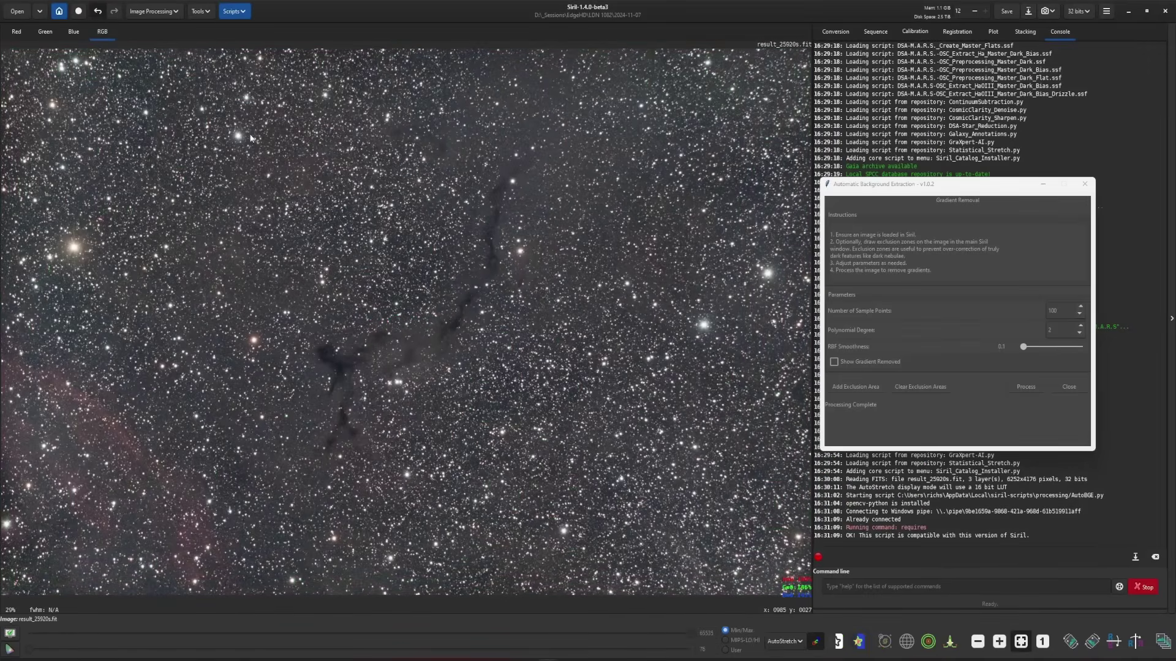
key("ctrl+z")
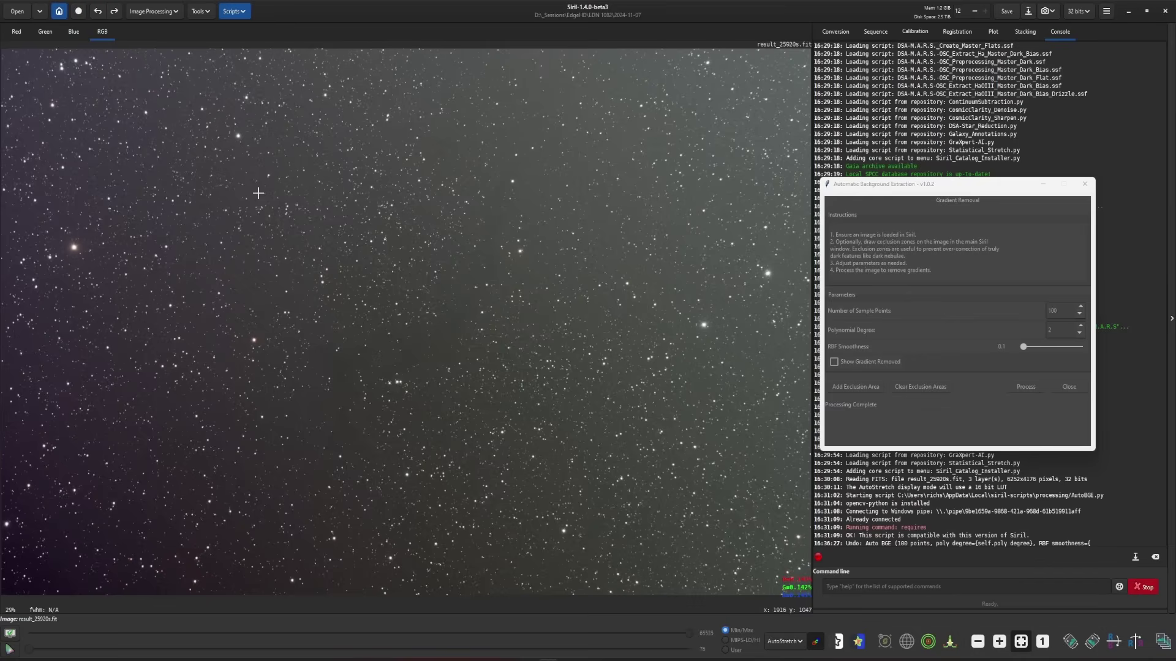
Add a rectangular exclusion area over the image centre and switch the display to Histogram
left_click_drag(257, 193, 532, 485)
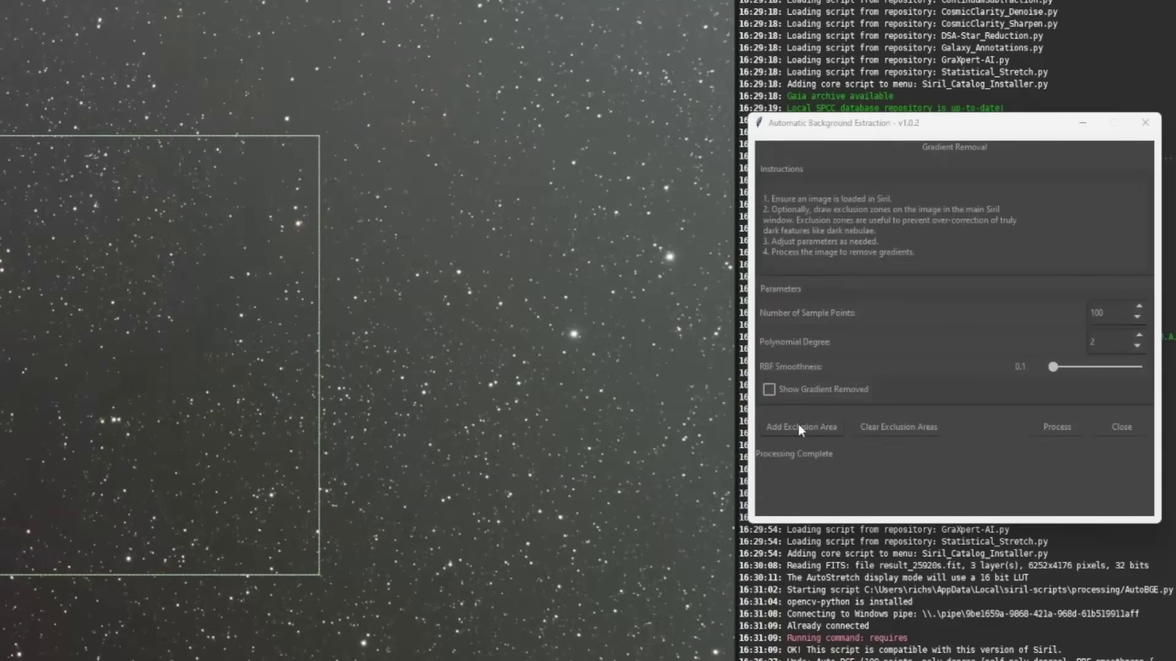
left_click(798, 424)
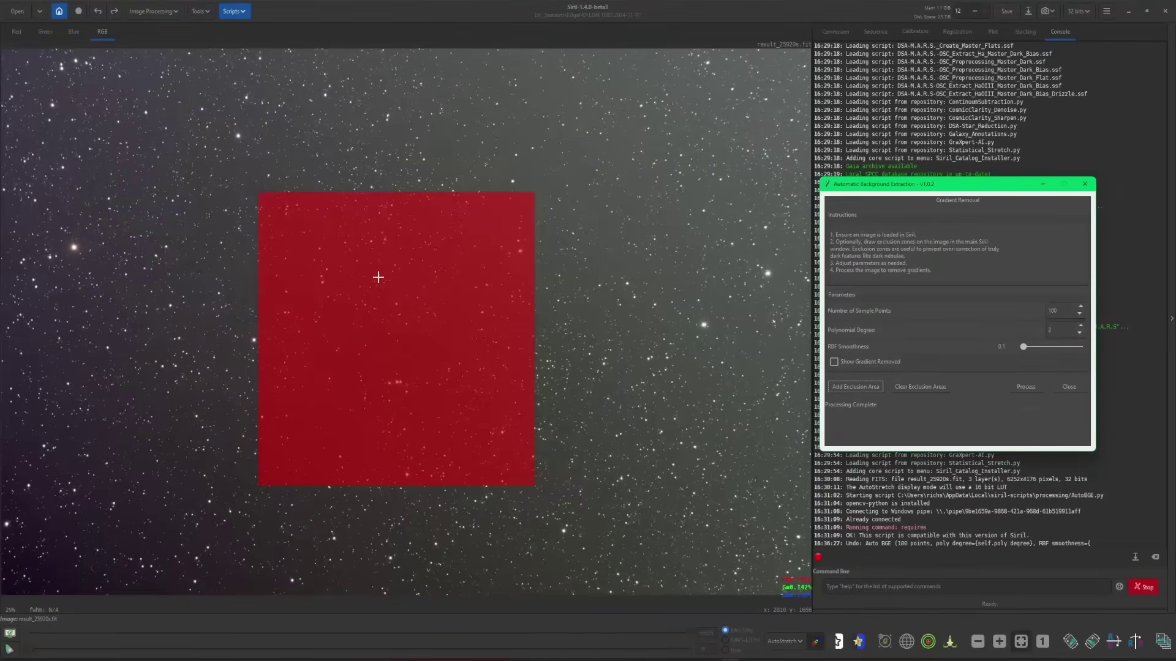
left_click(796, 639)
left_click(796, 624)
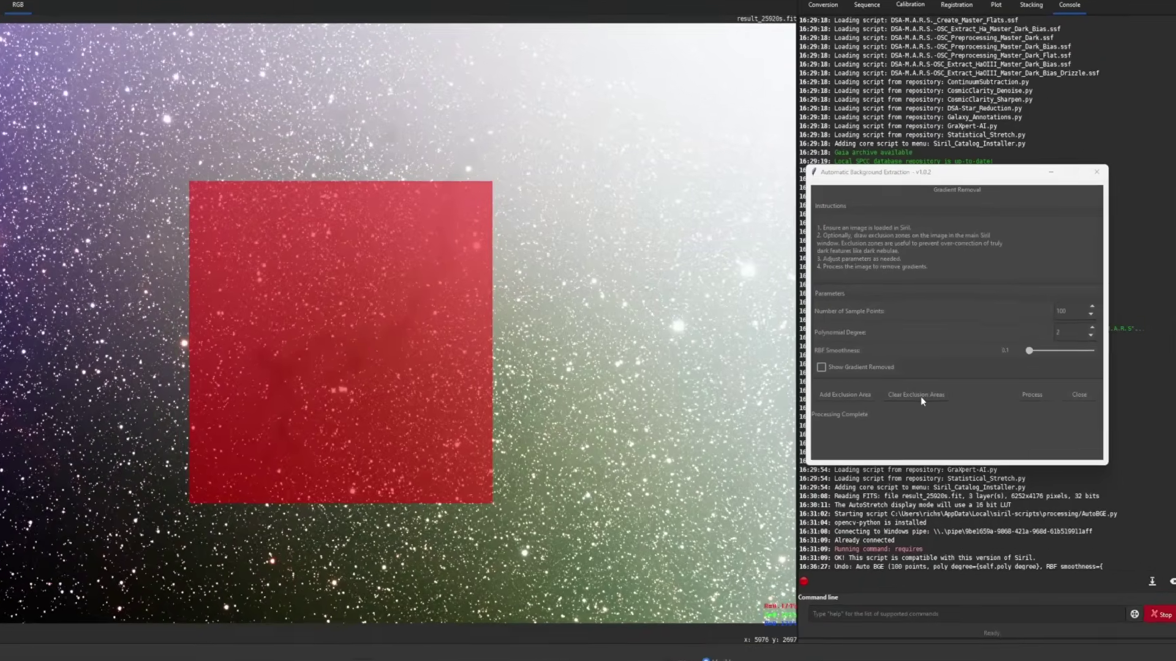
Replace the rectangle with a freehand exclusion area traced along the dark nebula
left_click(921, 387)
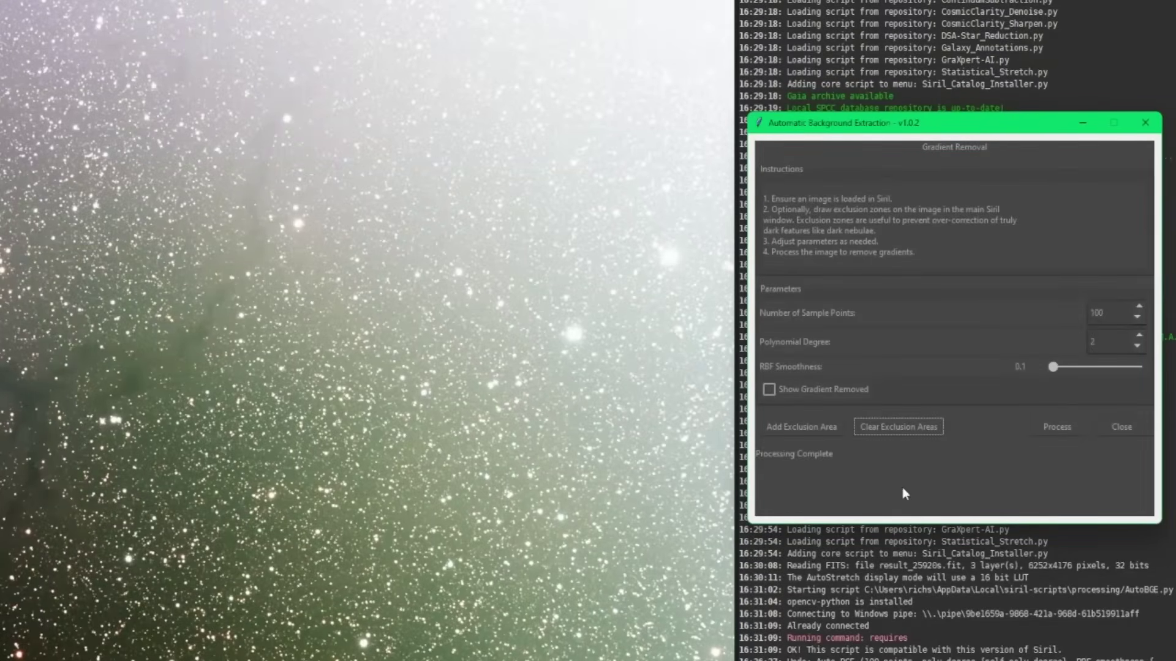
left_click(796, 423)
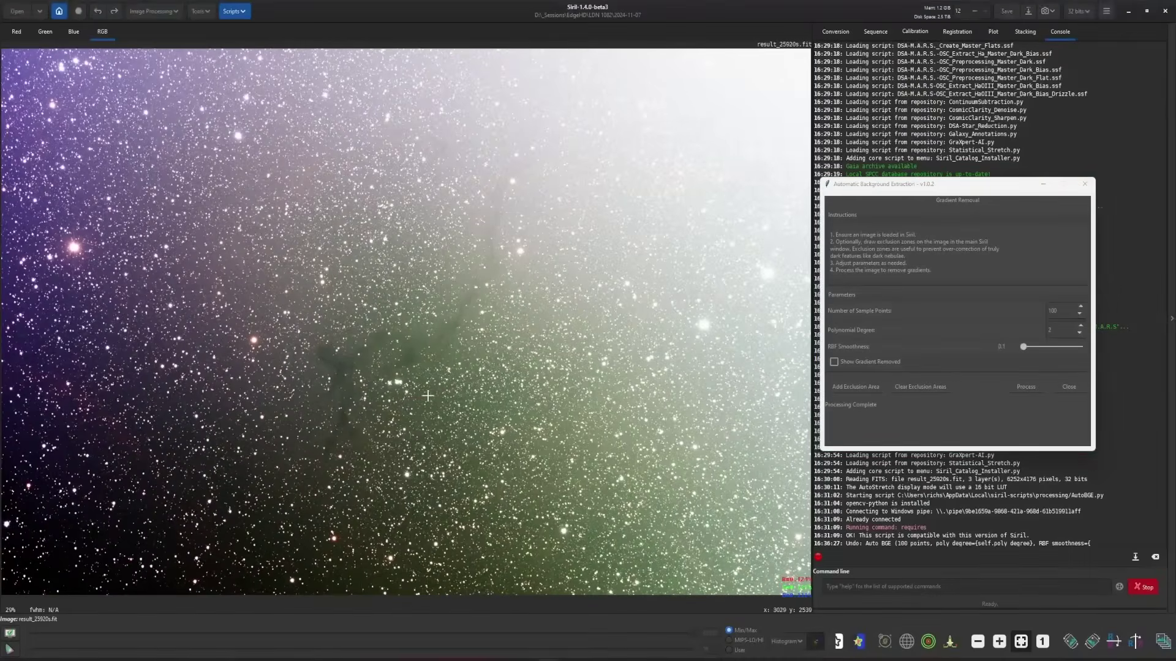
mouse_move(477, 348)
left_mouse_down()
mouse_move(541, 173)
mouse_move(526, 152)
mouse_move(474, 176)
mouse_move(450, 268)
mouse_move(428, 299)
mouse_move(297, 341)
mouse_move(320, 465)
mouse_move(378, 472)
mouse_move(380, 420)
mouse_move(411, 400)
left_mouse_up()
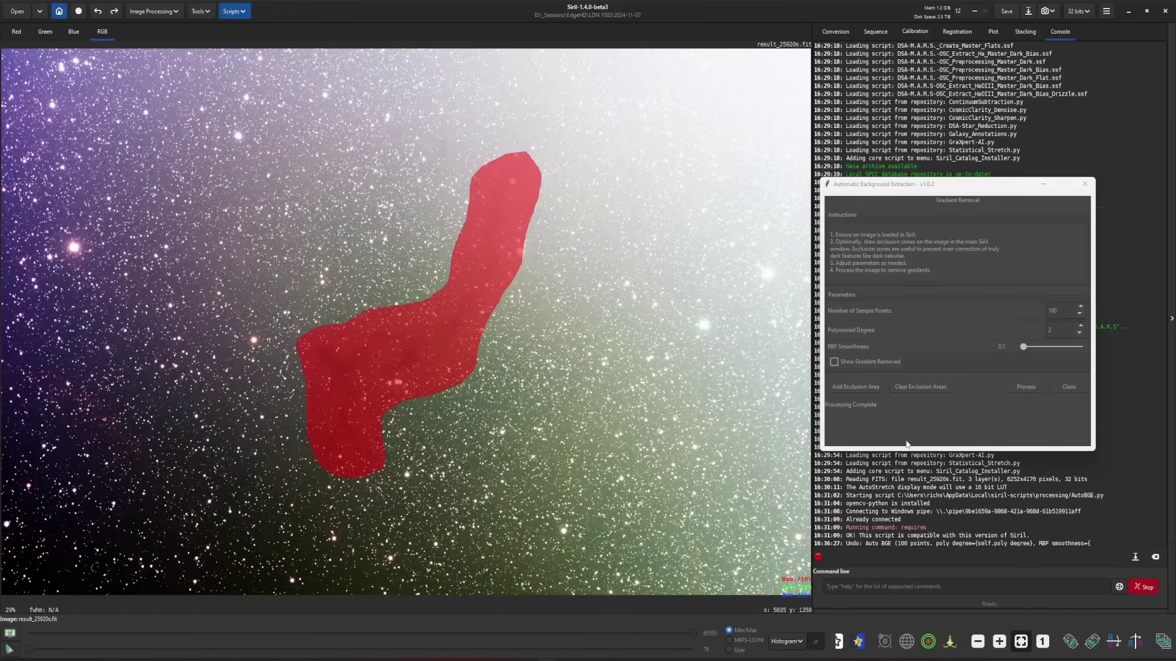
left_click(799, 641)
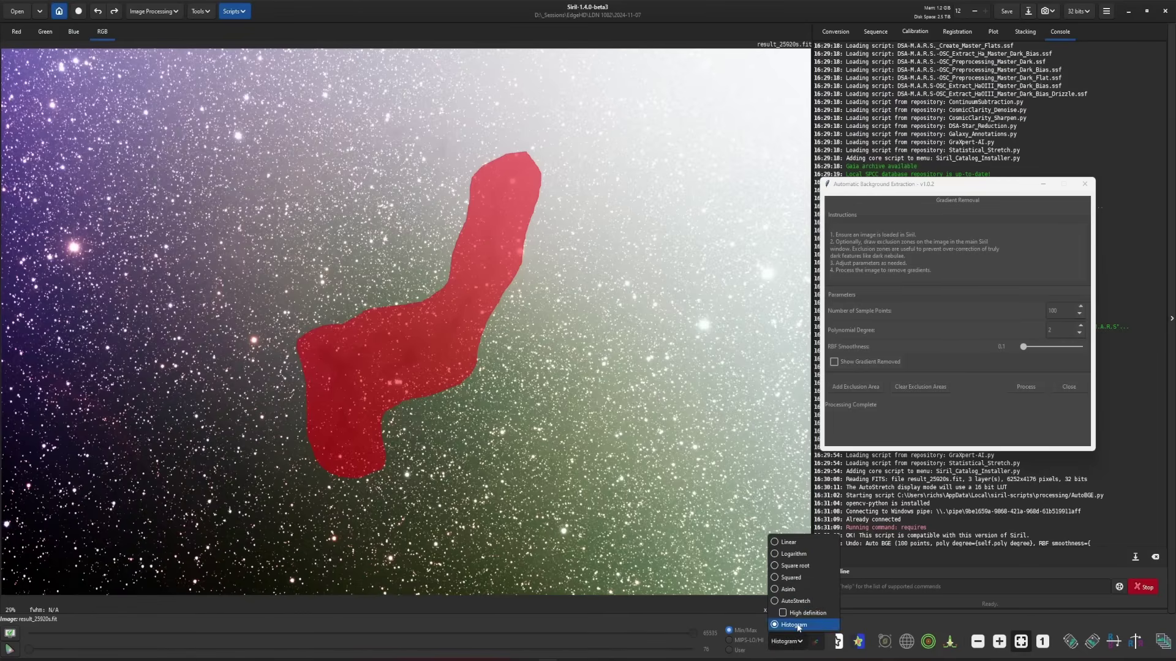
Return to AutoStretch, clear the freehand exclusion overlay, and switch to the Greenshot capture
left_click(796, 626)
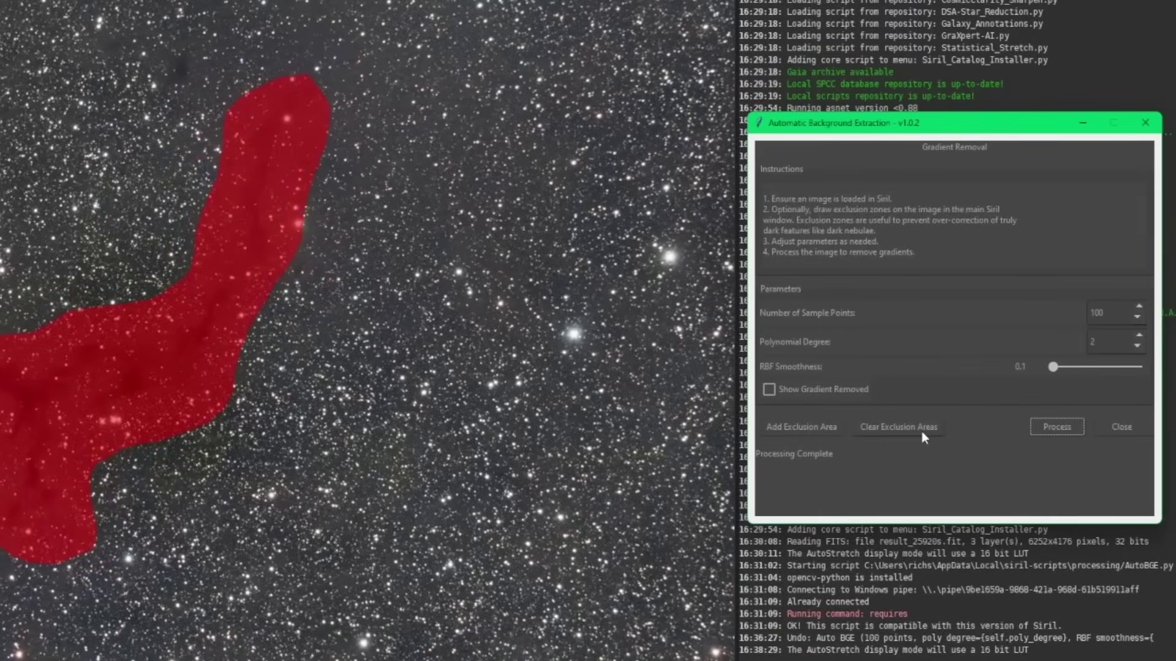
left_click(922, 428)
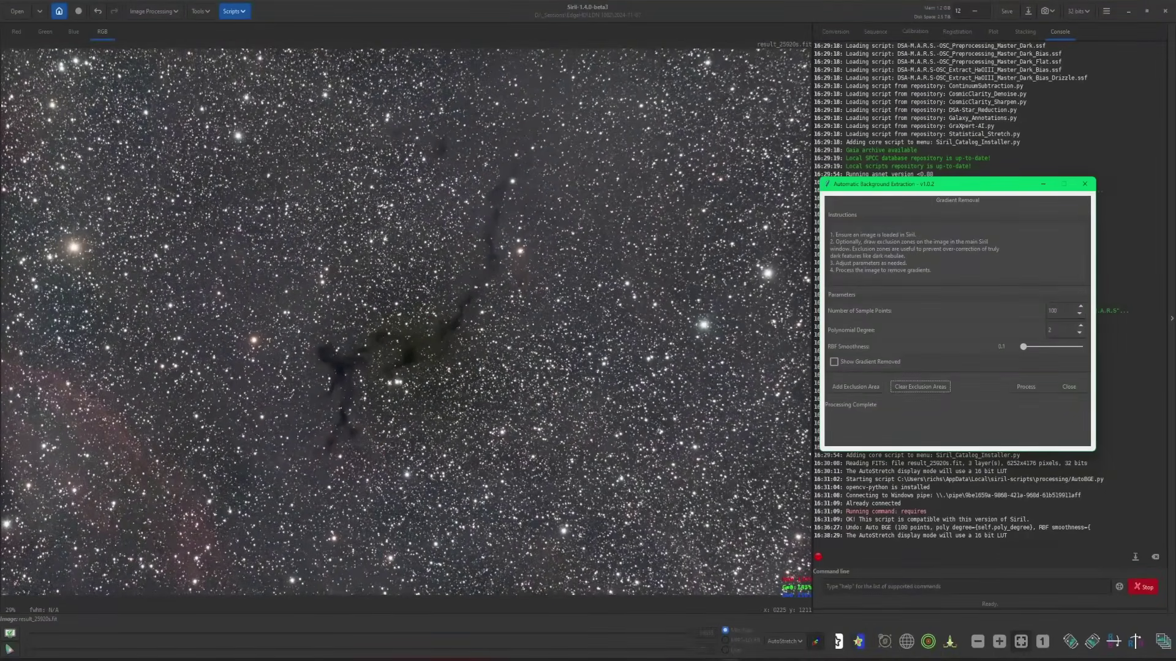
key("alt+Tab")
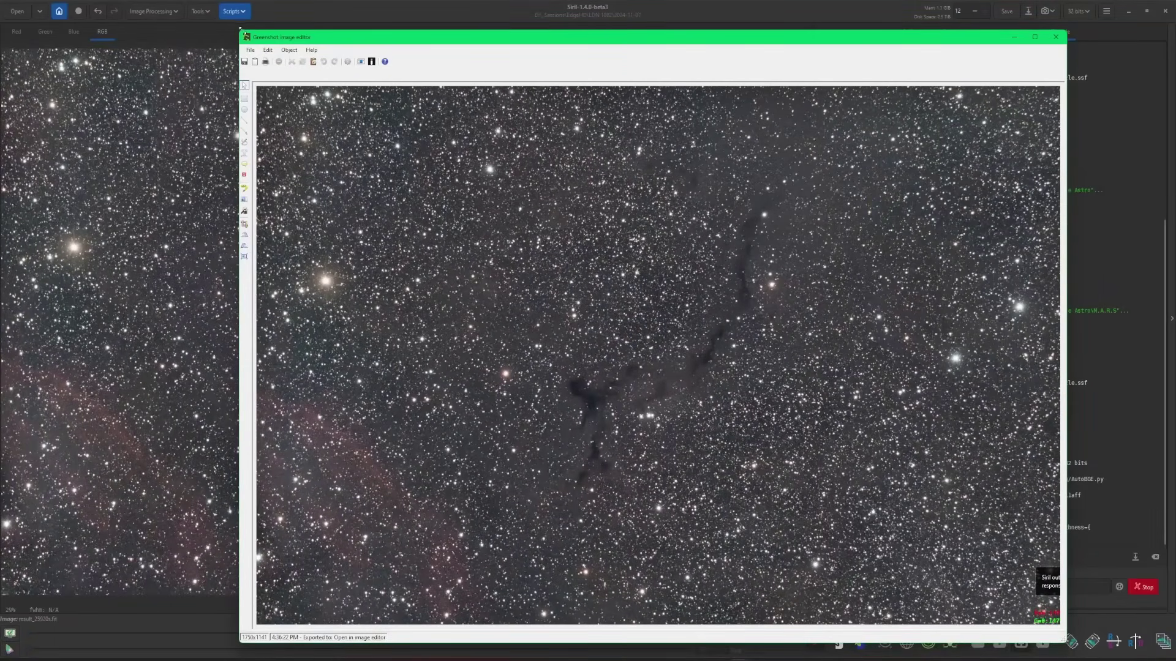
Shrink the Greenshot editor beside the Siril image for comparison, then put it away
left_click_drag(240, 30, 591, 94)
left_click_drag(673, 98, 662, 28)
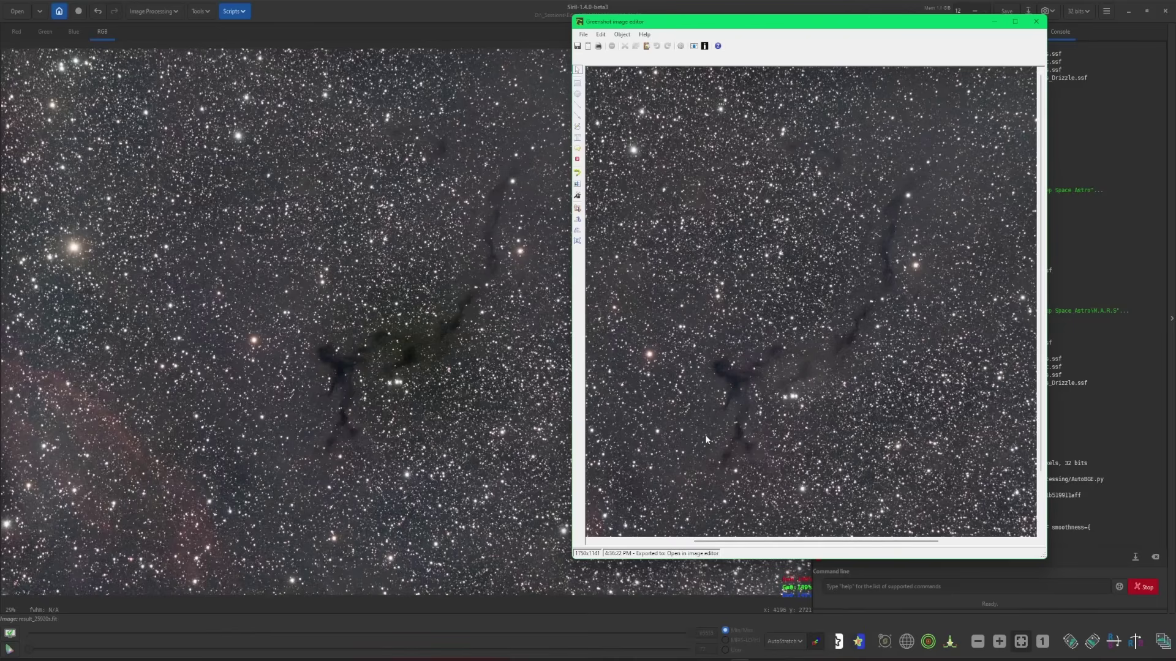
left_click(996, 23)
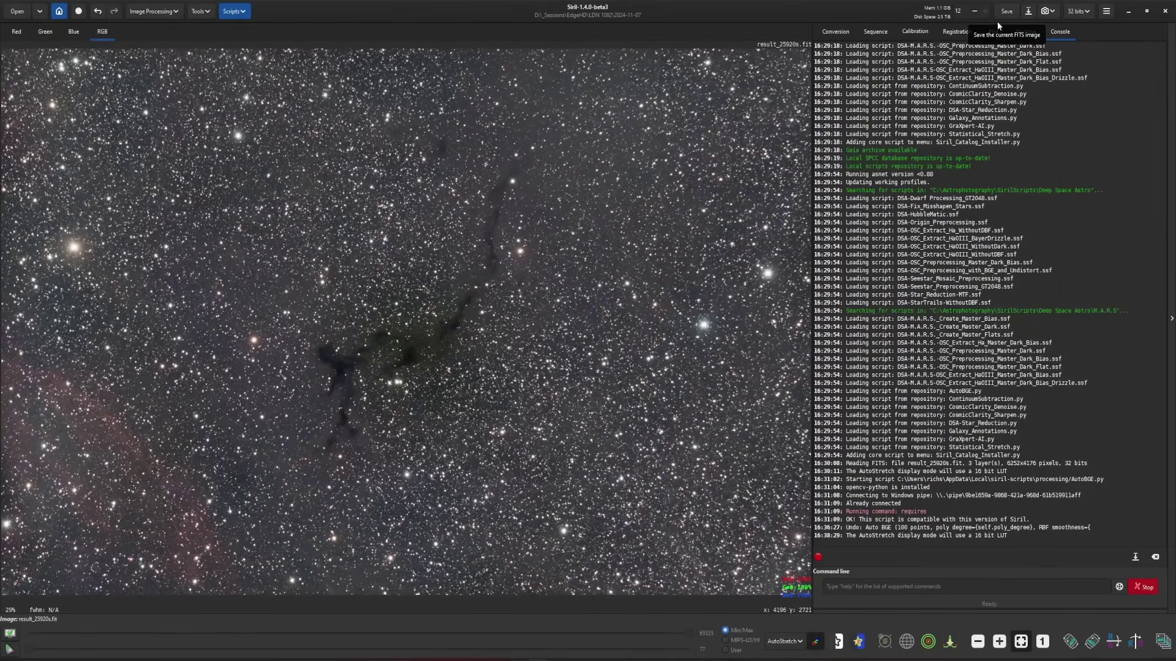